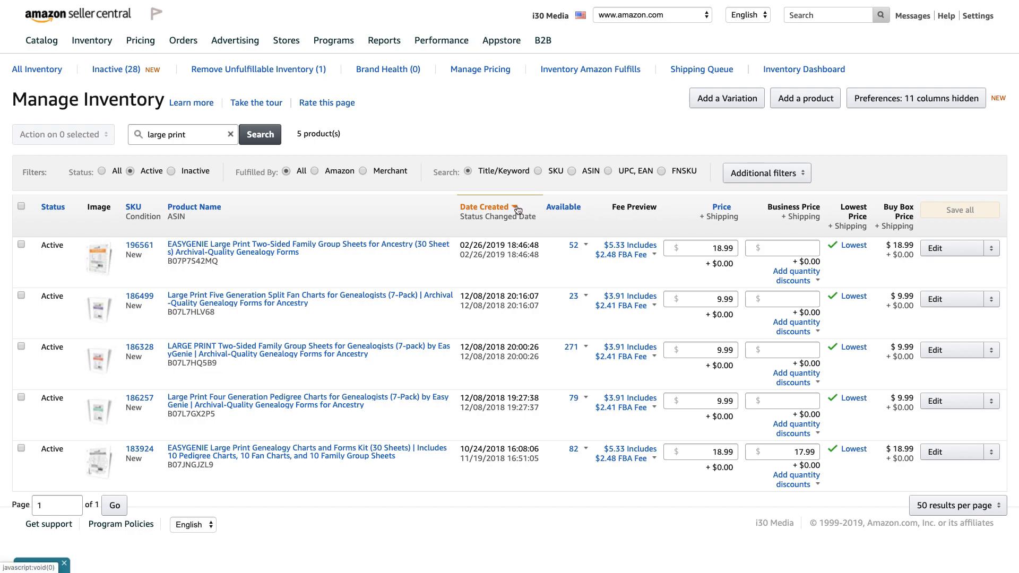
Step: Start sending or replenishing inventory for the EASYGENIE Large Print Genealogy Charts and Forms Kit (SKU 183924)
mouse_move(223, 56)
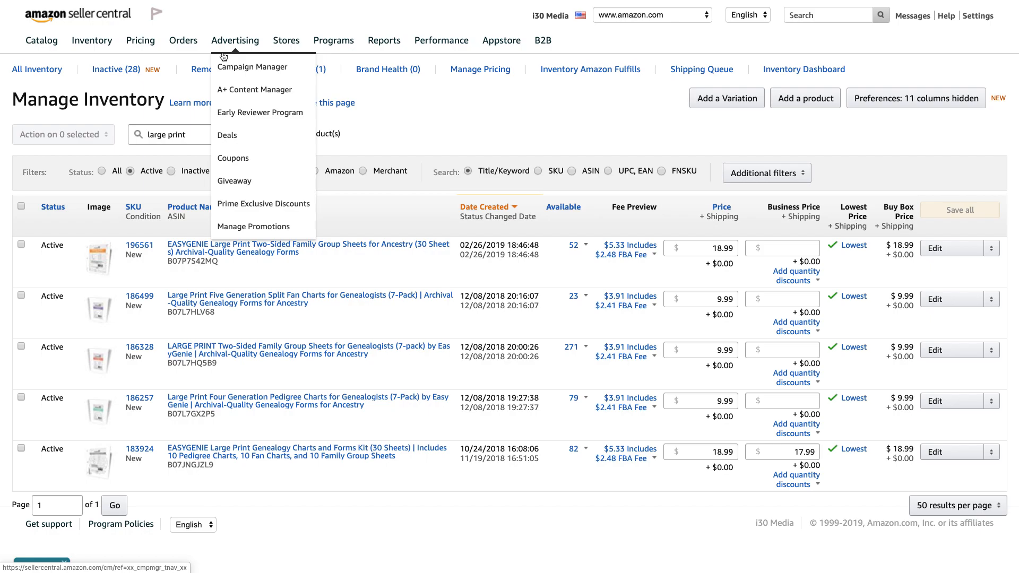
mouse_move(101, 41)
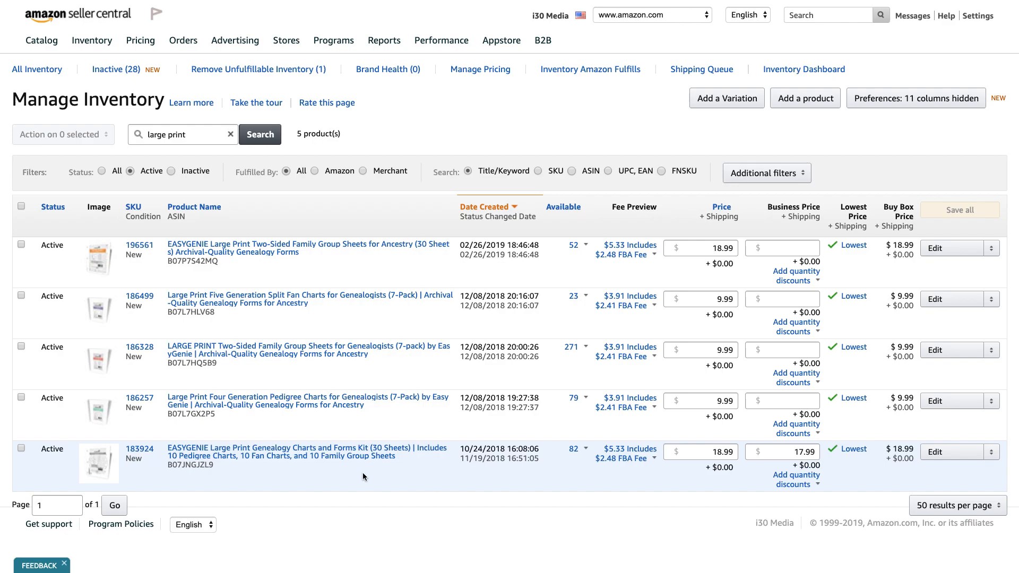
click(992, 452)
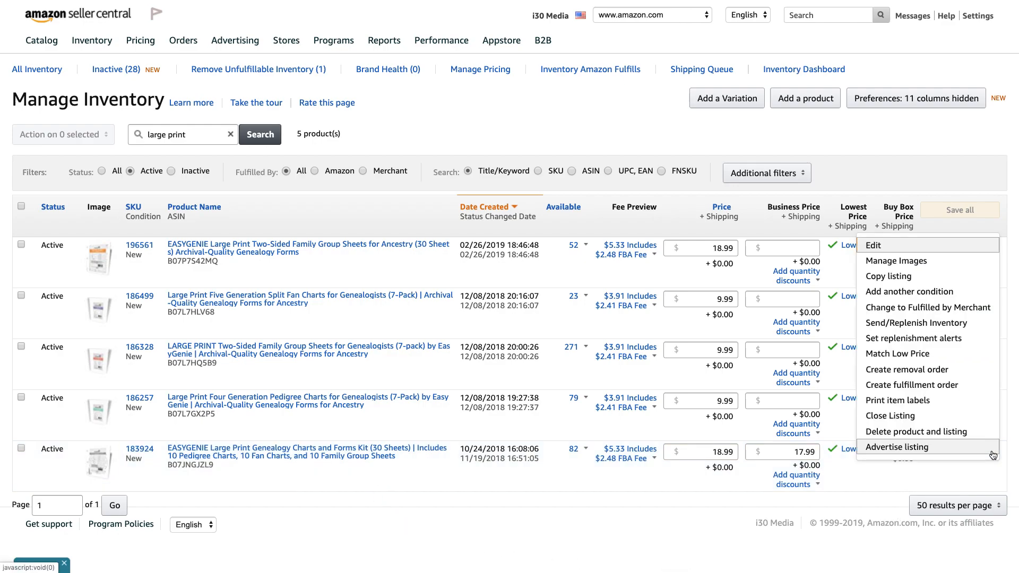
click(981, 325)
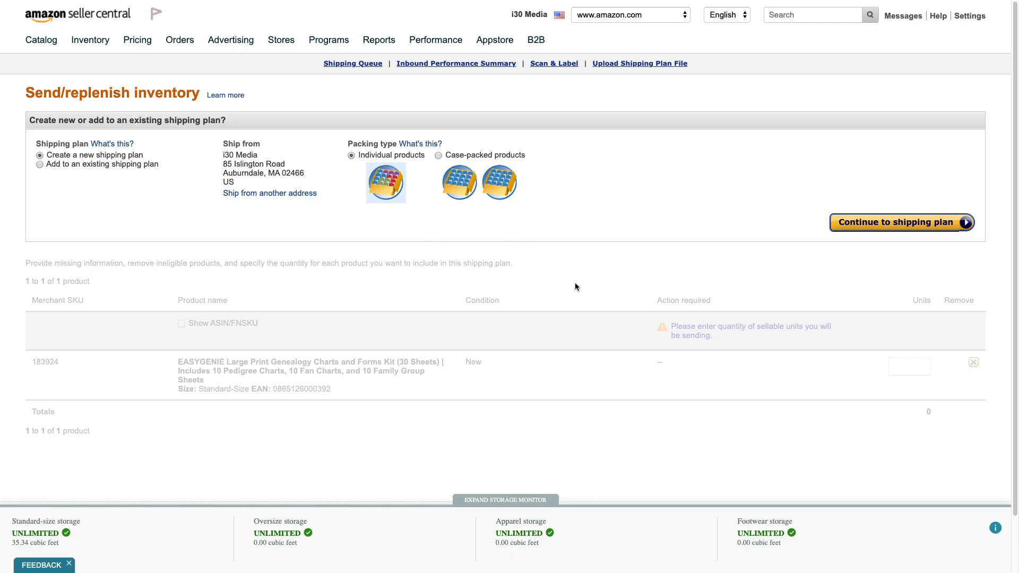
key(ctrl+plus)
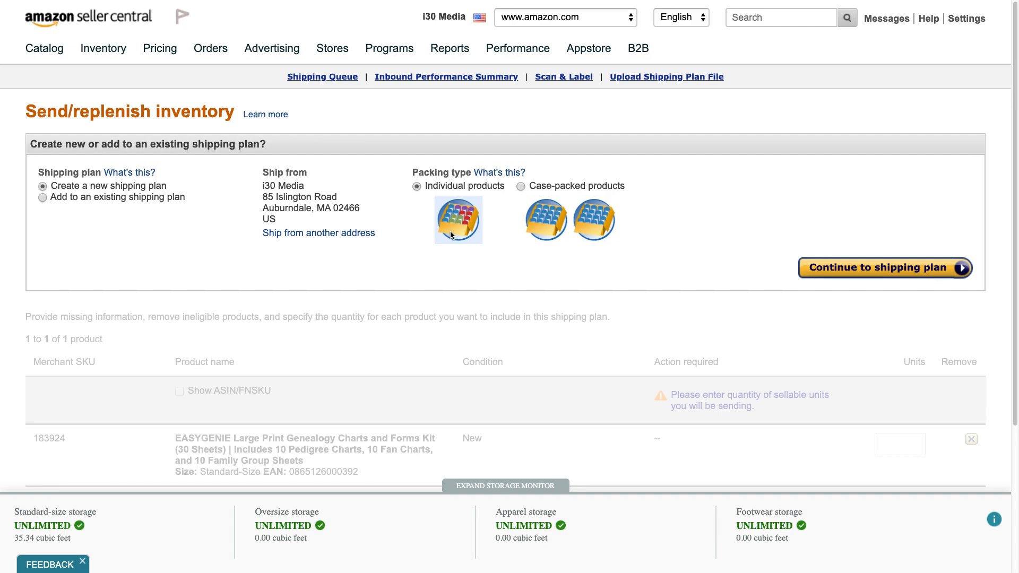
Step: Create a new shipping plan for case-packed products, shipped from the saved Red Spot Printing address
click(520, 187)
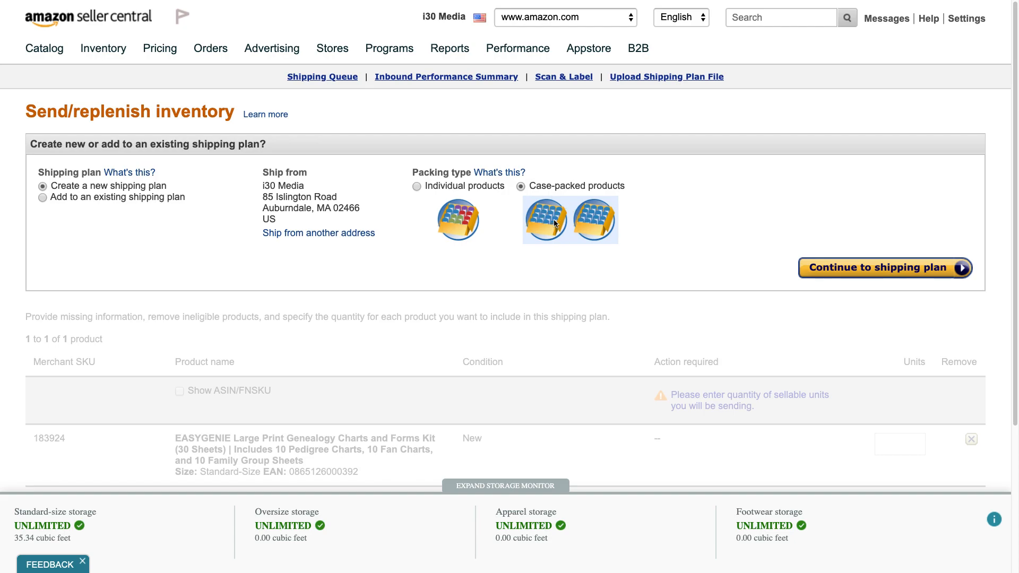
click(348, 236)
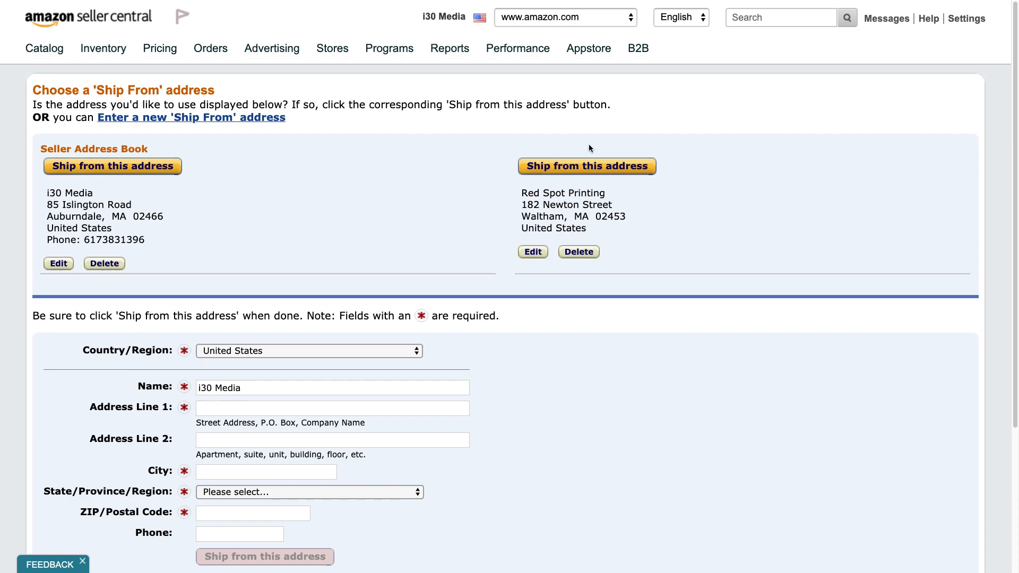
click(578, 166)
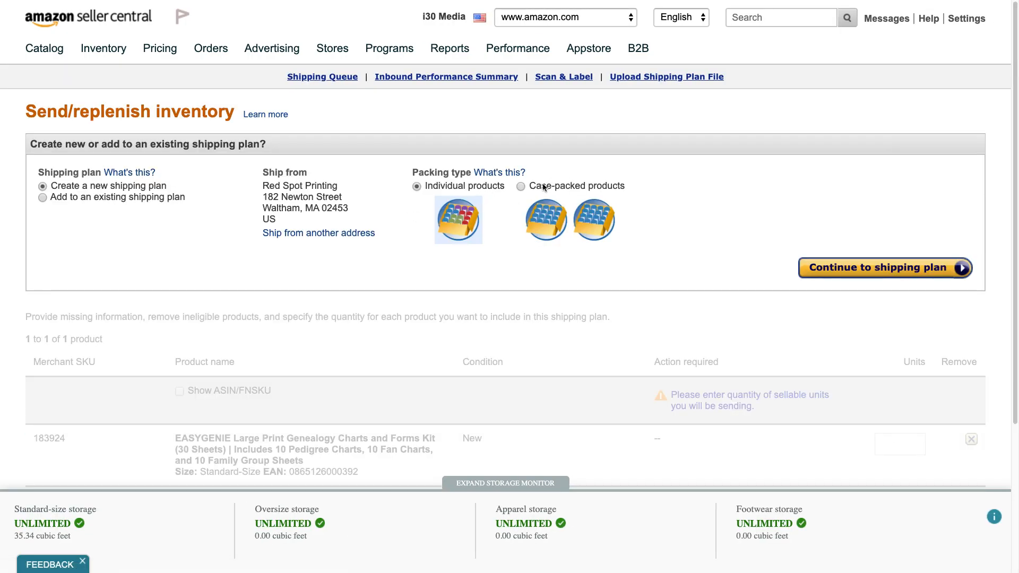
click(521, 187)
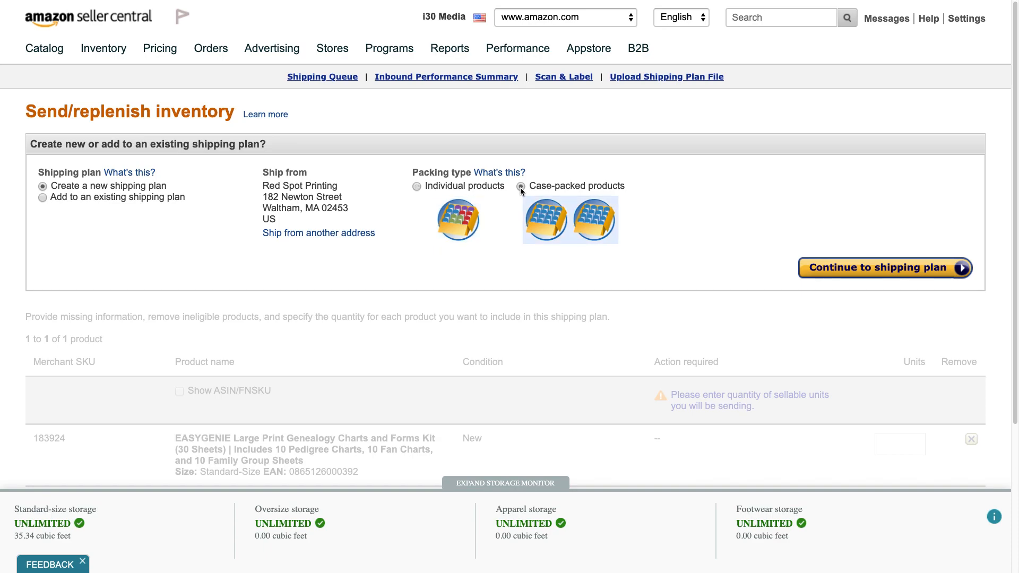
click(881, 263)
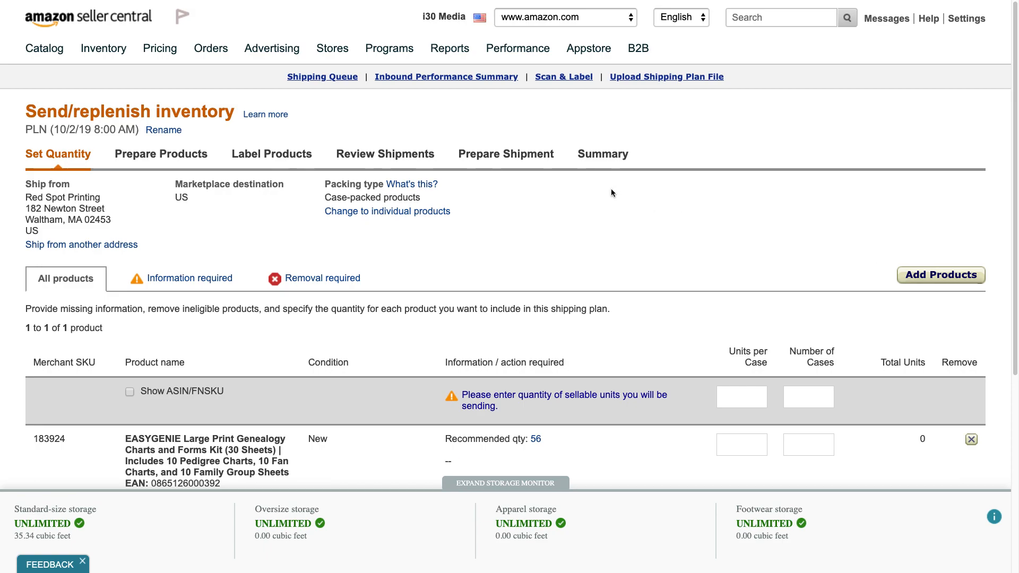
Step: Set the plan's quantity to 50 units per case and 5 cases, and continue to product preparation
scroll(611, 192, down, 1)
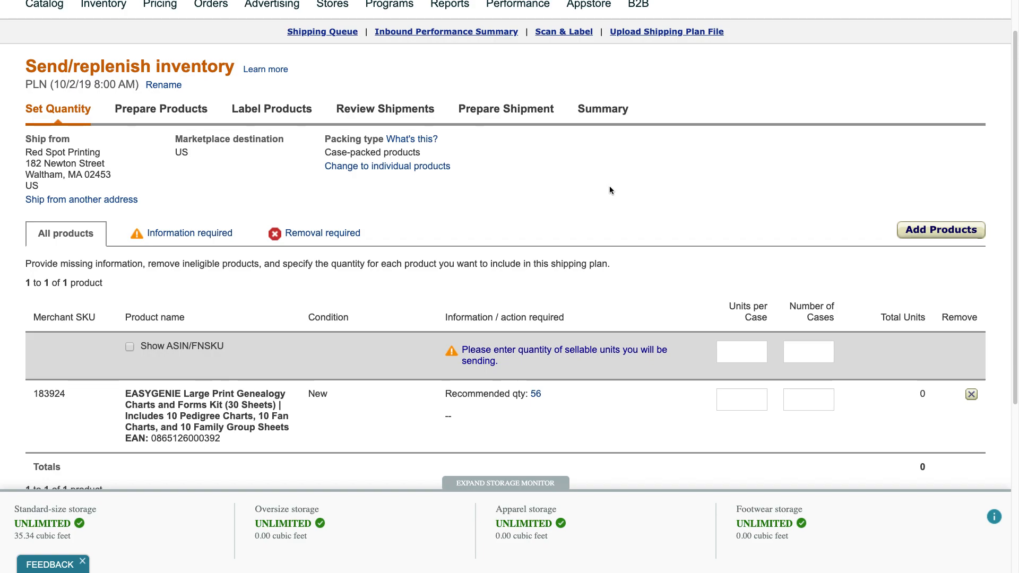
scroll(609, 187, up, 1)
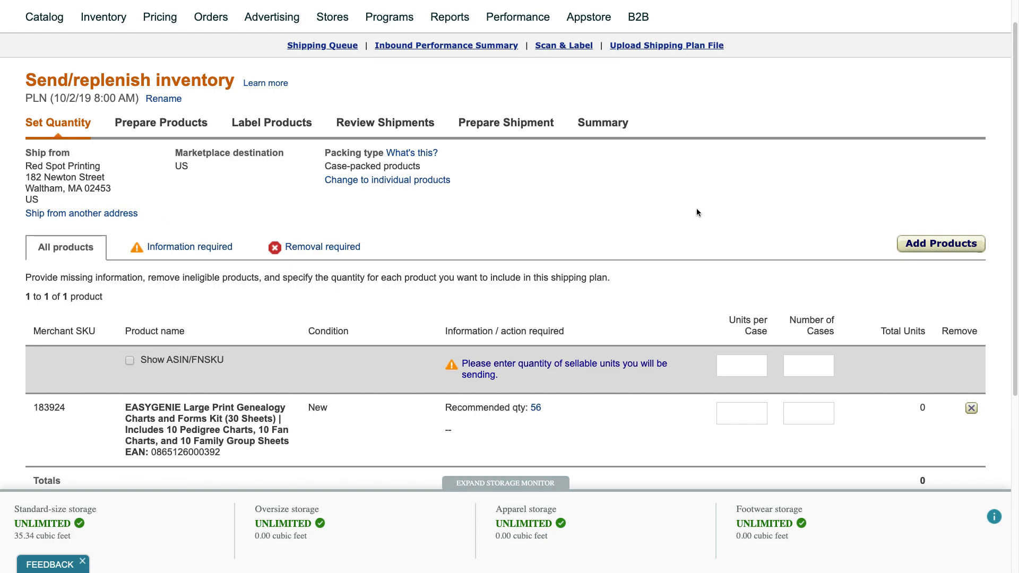
scroll(696, 209, down, 1)
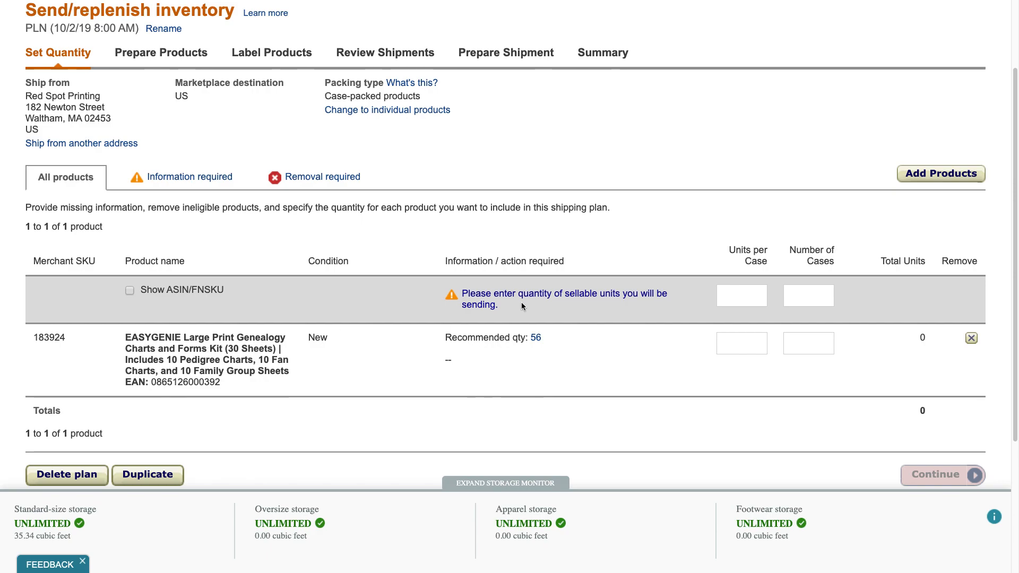
click(736, 291)
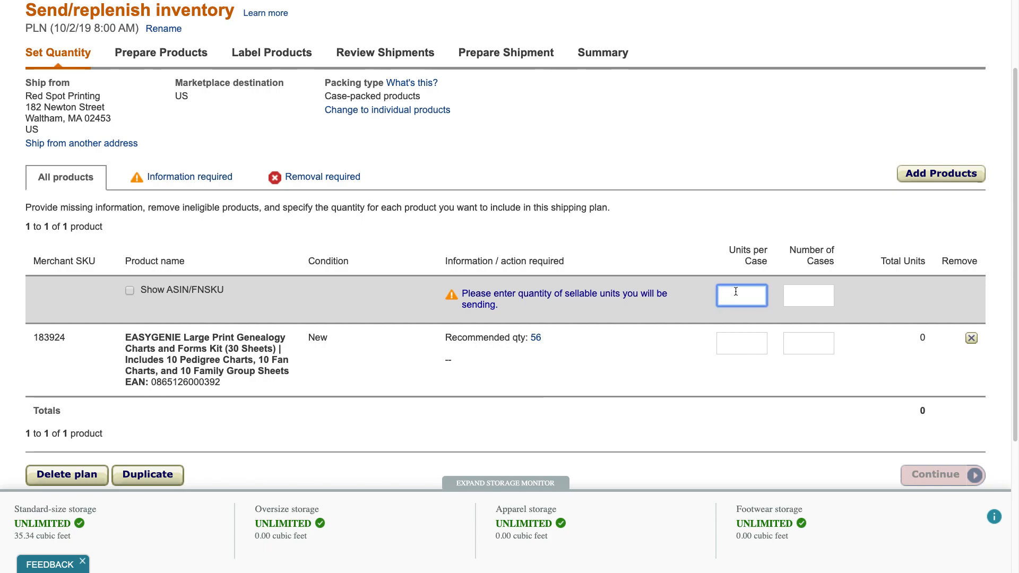
text(50)
key(Tab)
text(5)
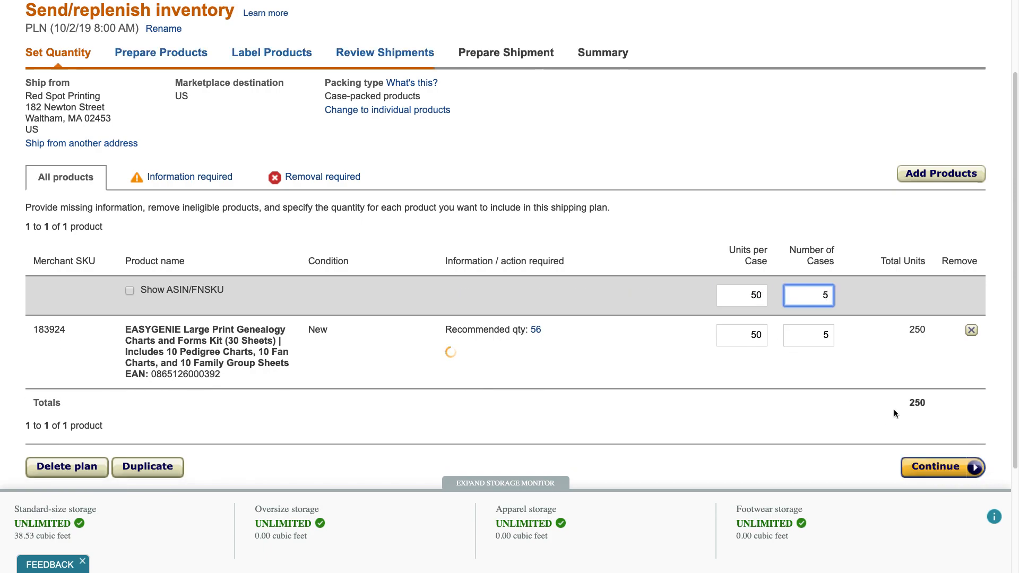
click(910, 330)
drag(910, 330, 927, 331)
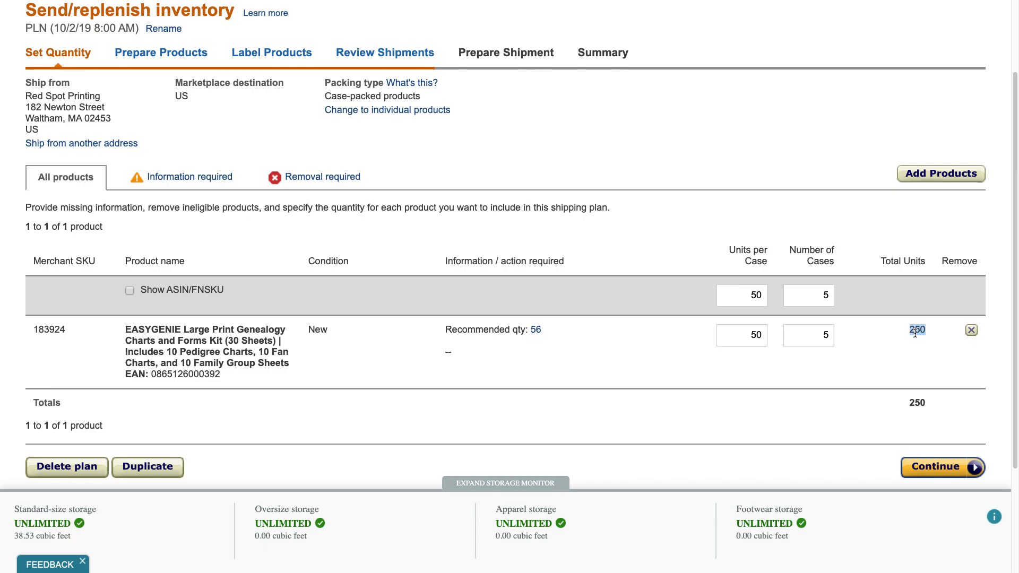
click(935, 468)
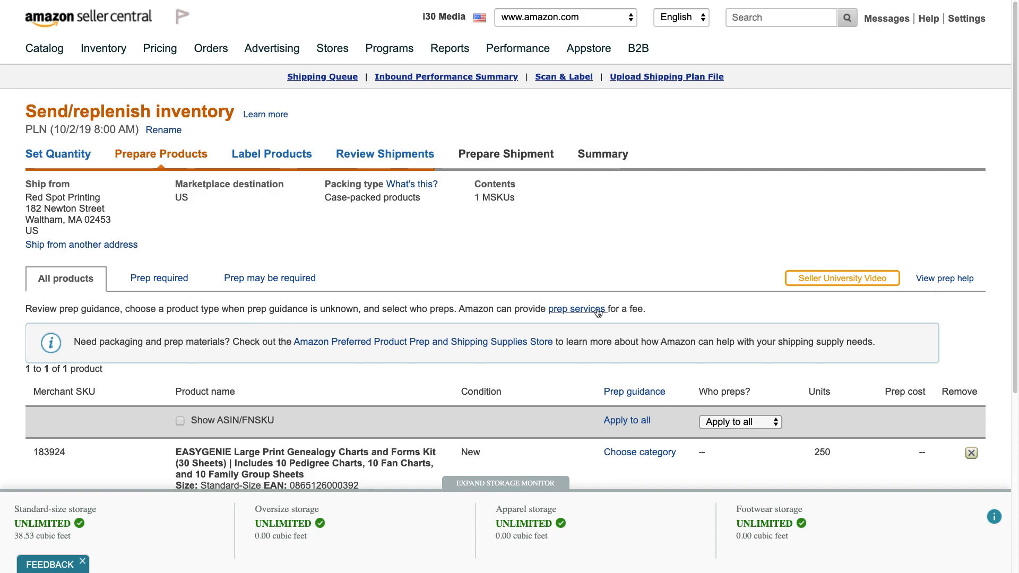
Step: Assign prep of all products to Merchant and continue past product labeling to the shipment review
scroll(597, 308, down, 2)
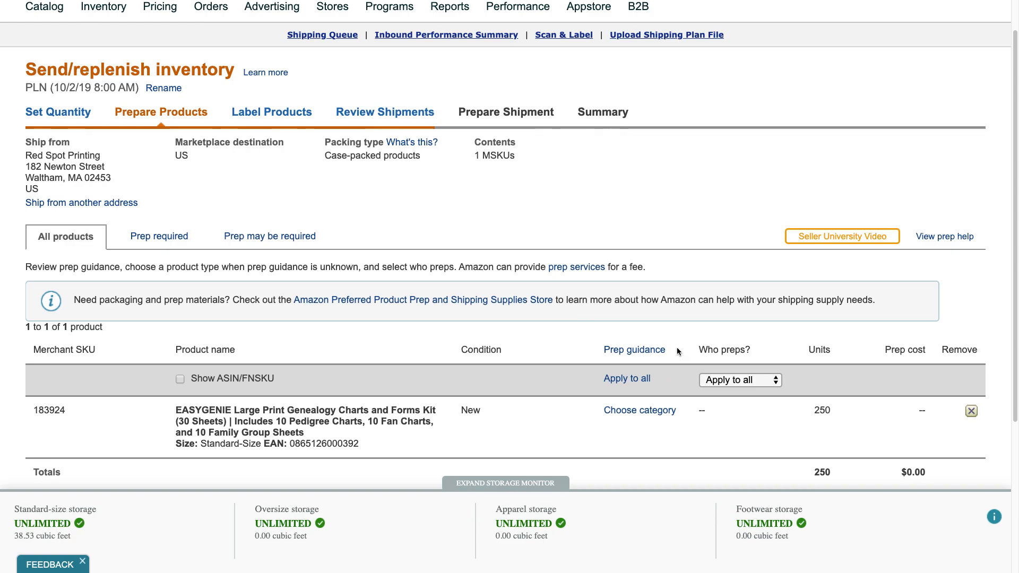
scroll(676, 347, down, 2)
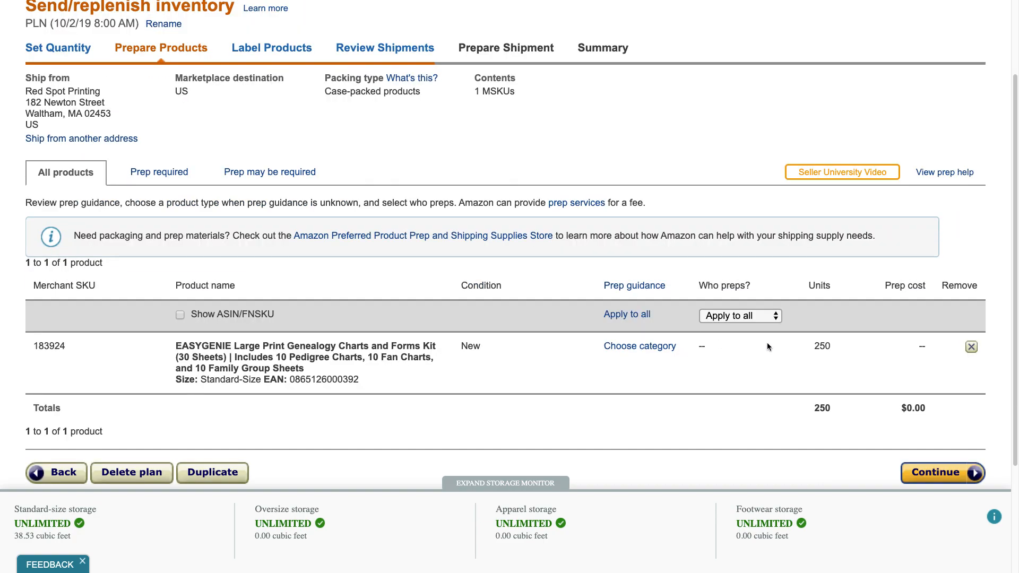
click(779, 317)
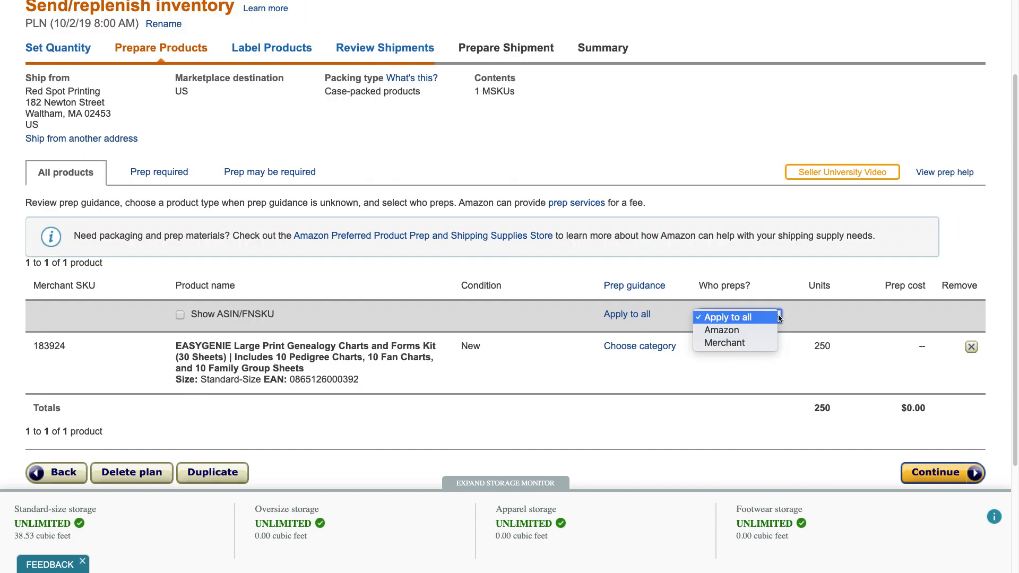
click(759, 344)
click(934, 472)
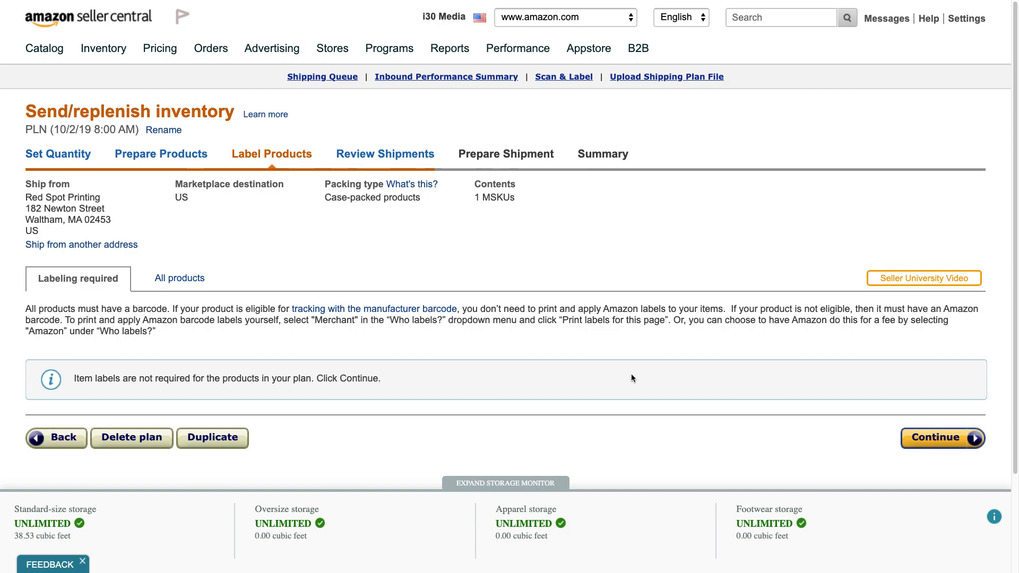
click(931, 441)
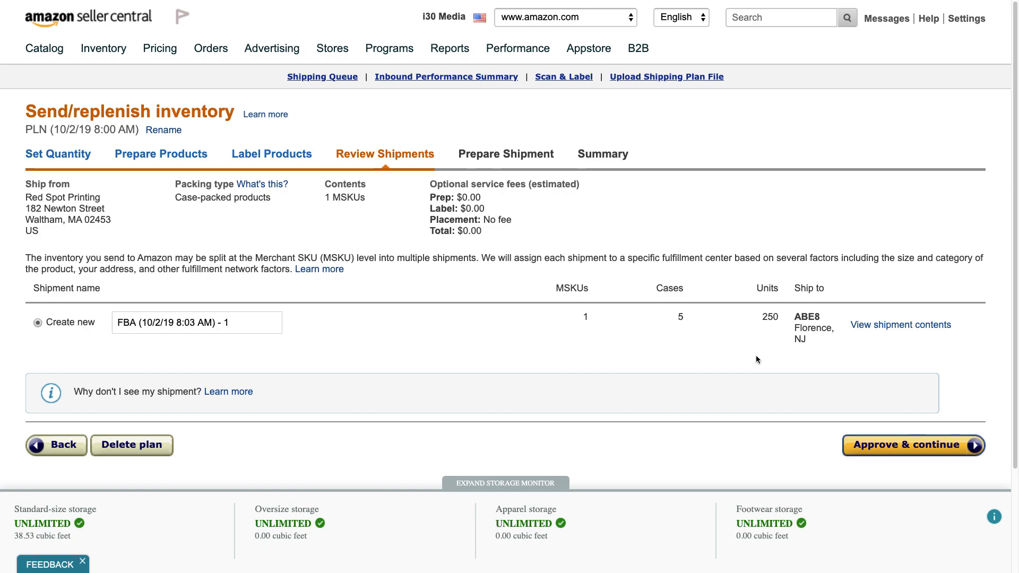
Step: Name the new shipment "Silver 250 units 5 boxes 100319", approve it and open it for preparation
drag(794, 313, 812, 333)
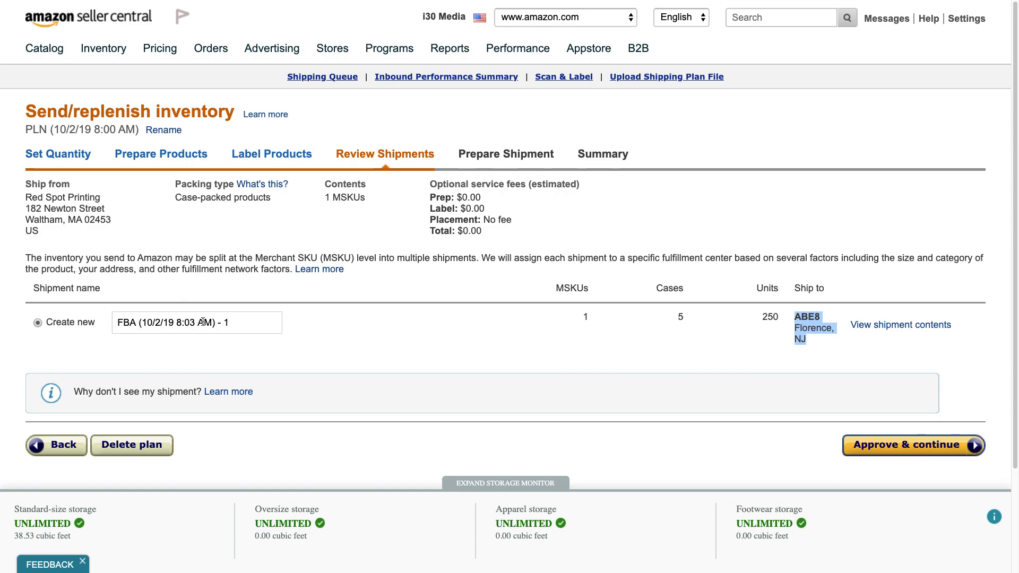
triple_click(165, 325)
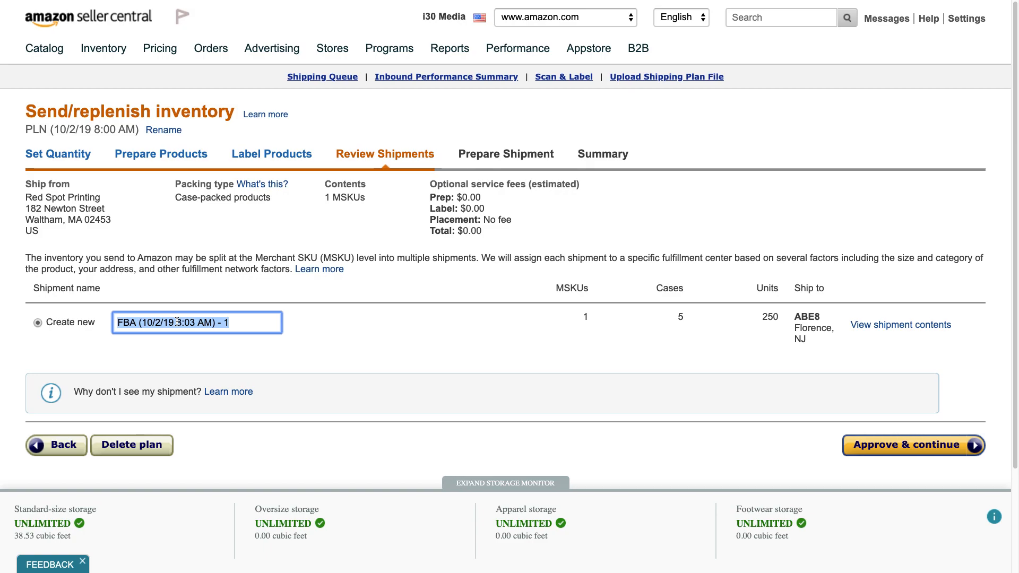
text(Silver )
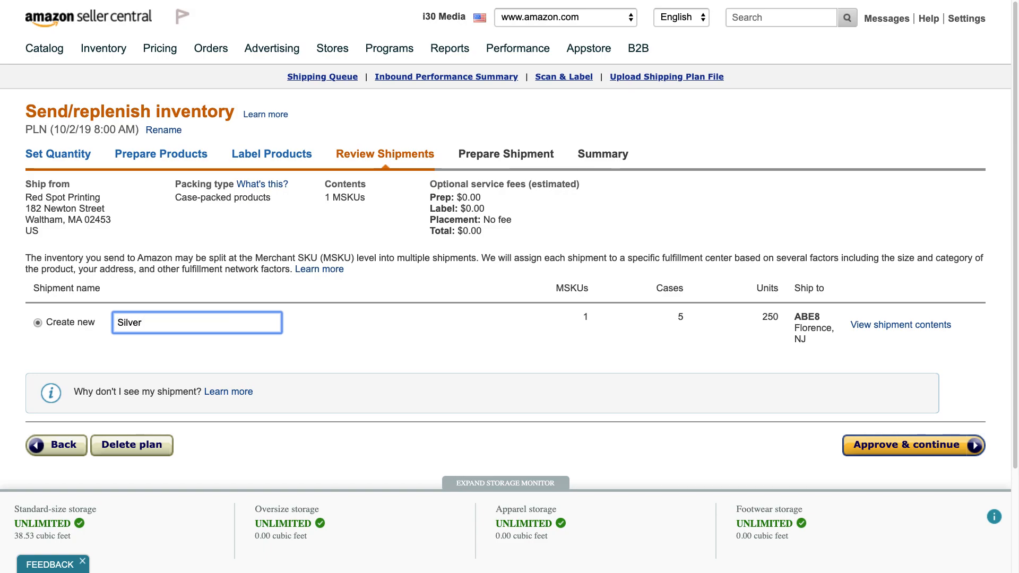
text(250 units 100319)
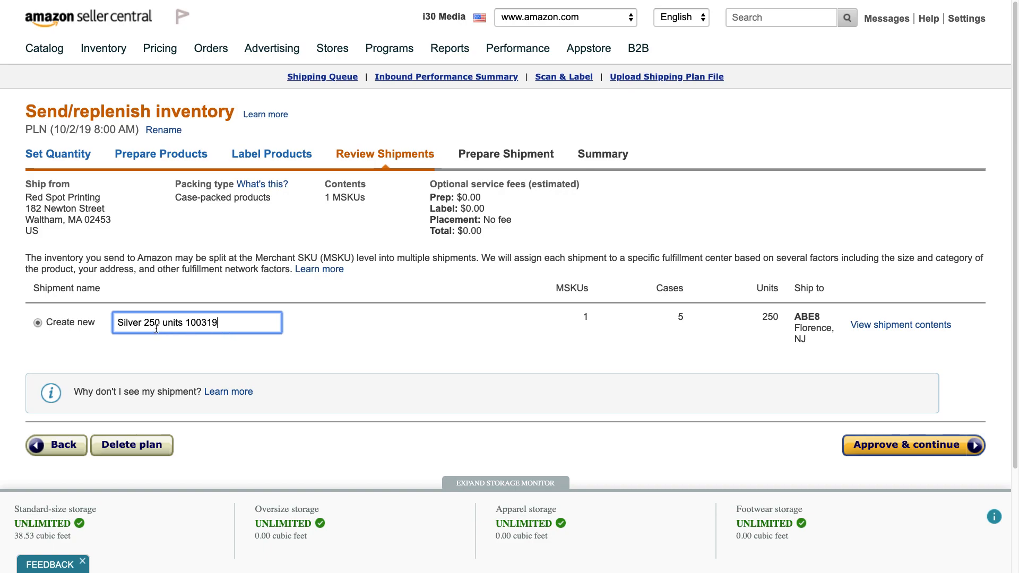
click(185, 322)
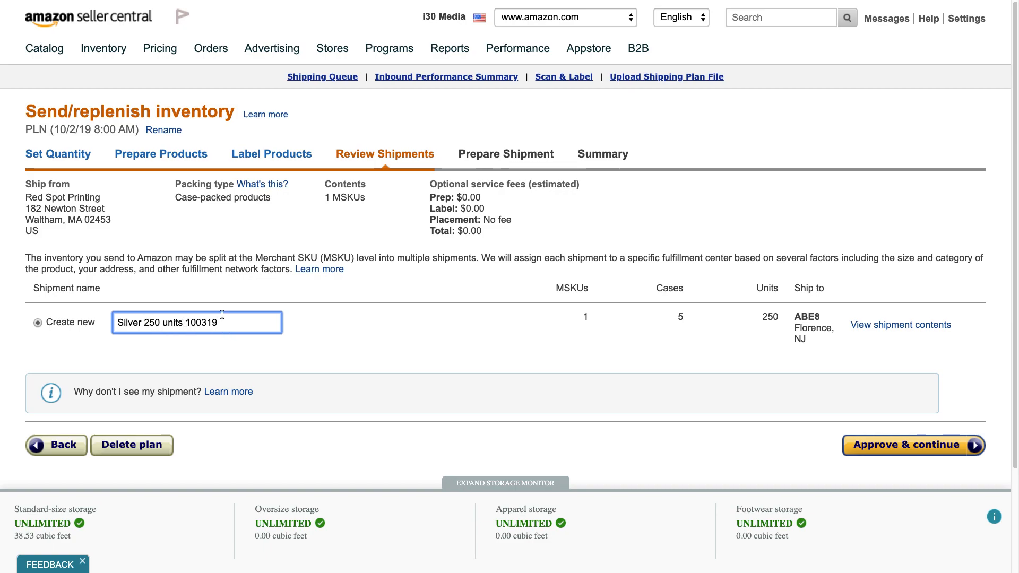
text(5 boxes)
click(888, 448)
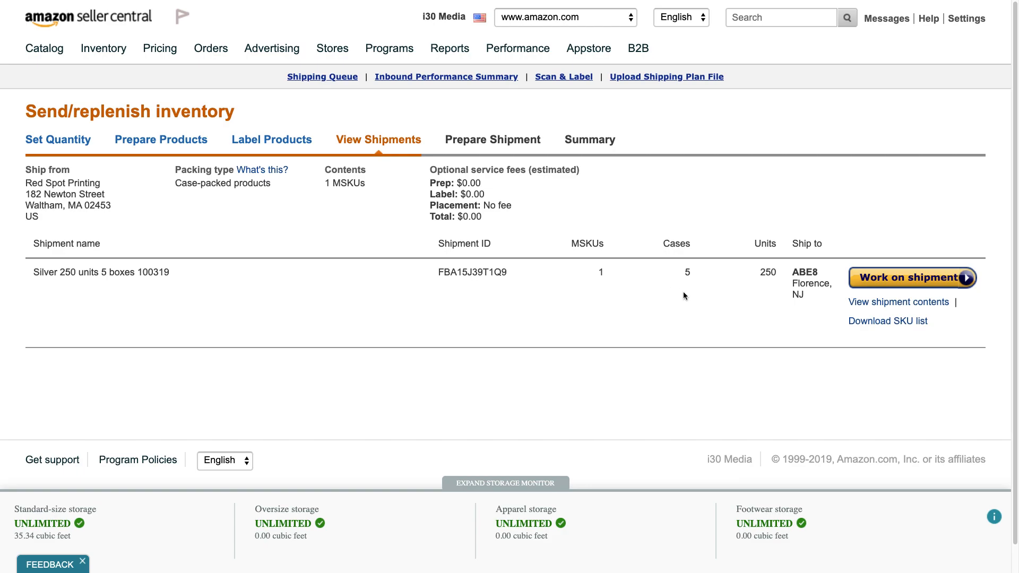
click(902, 279)
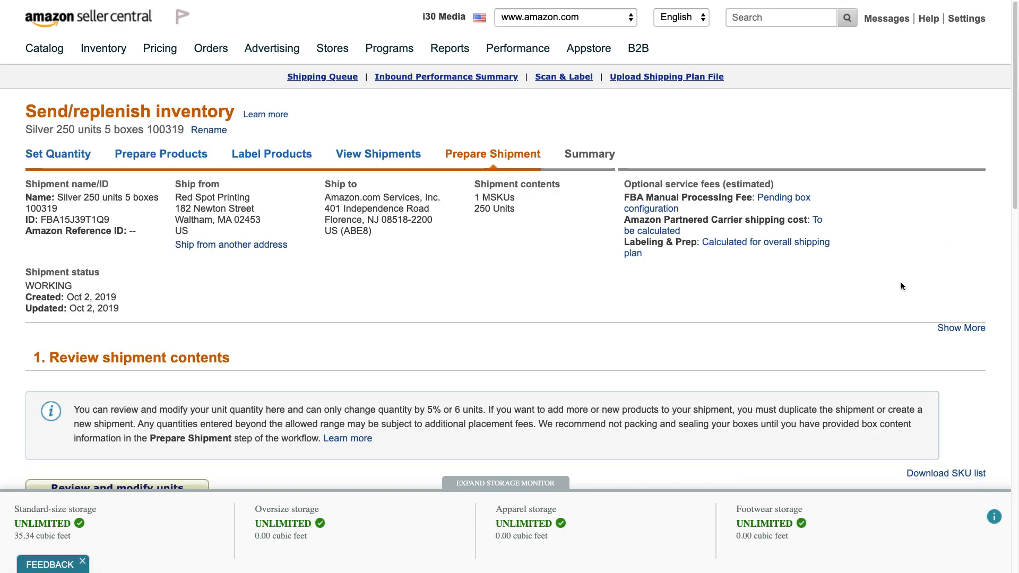
Step: Review the shipment's shipping method and the available alternatives to the Amazon-partnered carrier
scroll(407, 277, down, 4)
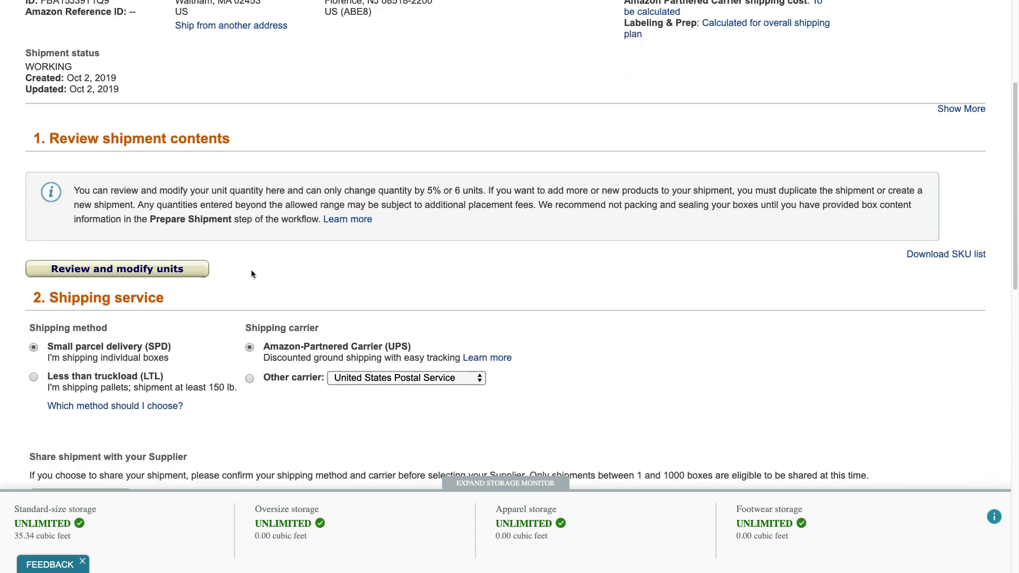
scroll(250, 269, down, 1)
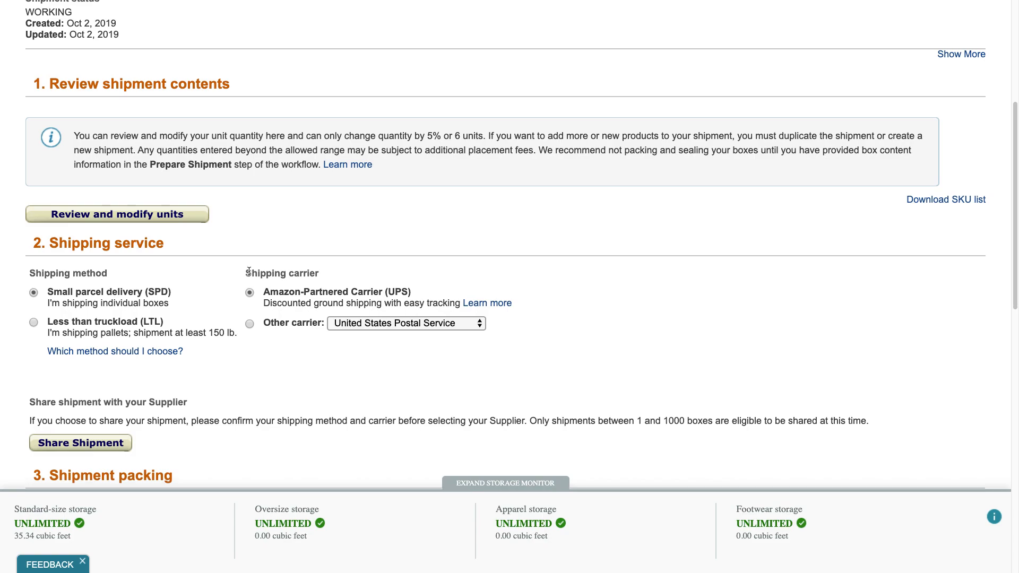
scroll(249, 271, down, 2)
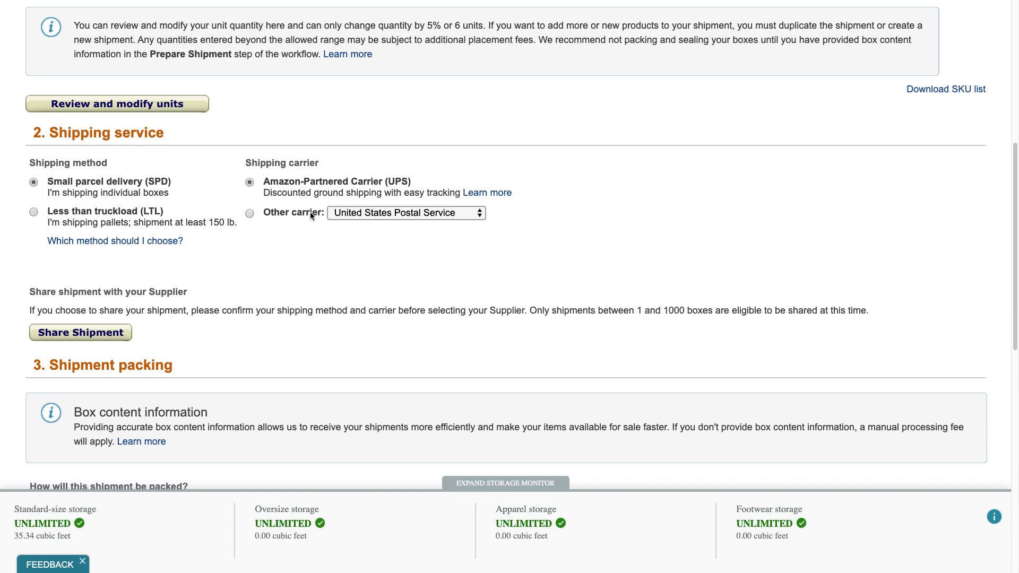
click(395, 218)
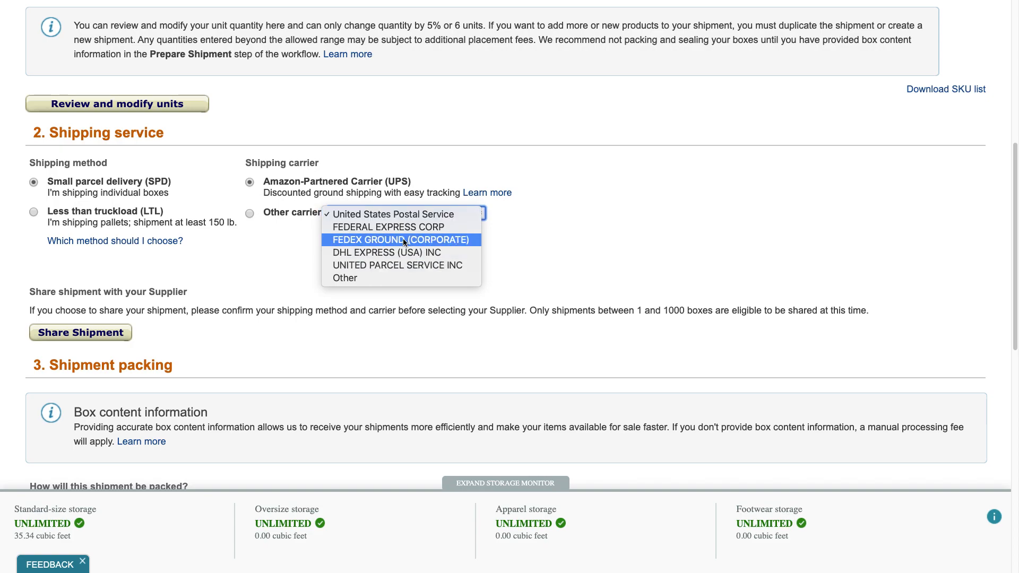
click(546, 209)
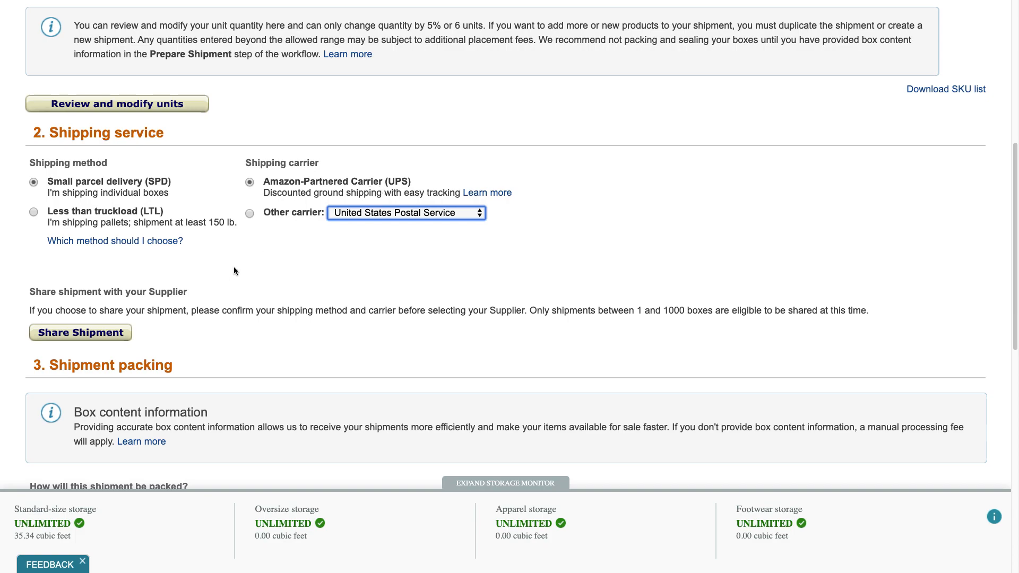
scroll(234, 271, down, 3)
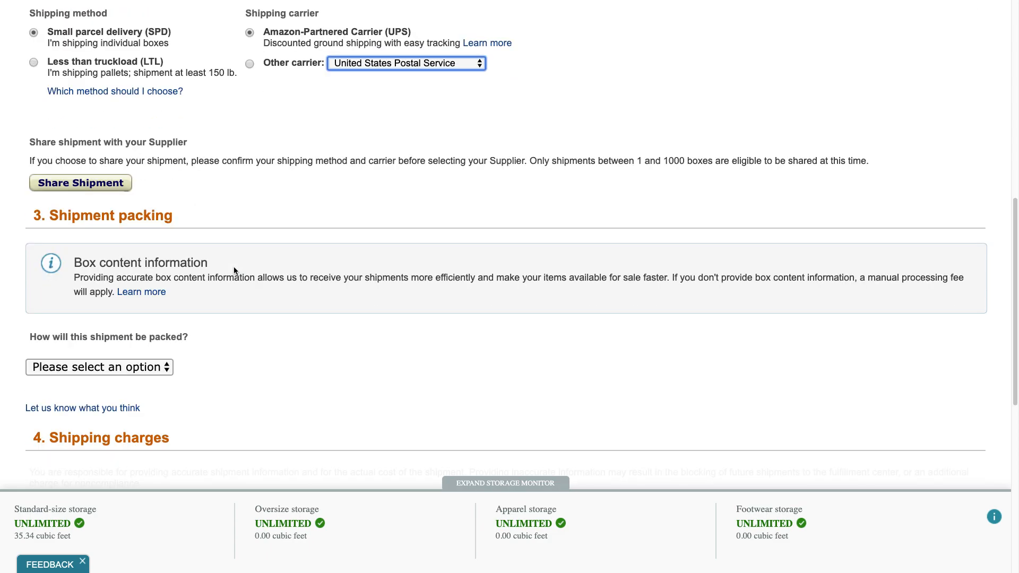
Step: Specify in the shipment packing section that the shipment will be packed in multiple boxes
scroll(234, 268, down, 2)
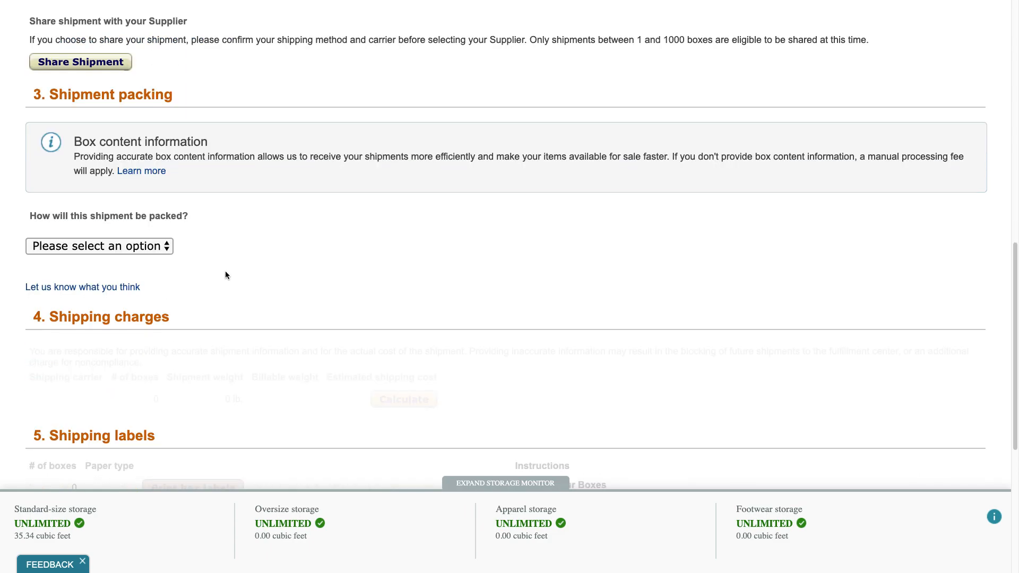
click(169, 247)
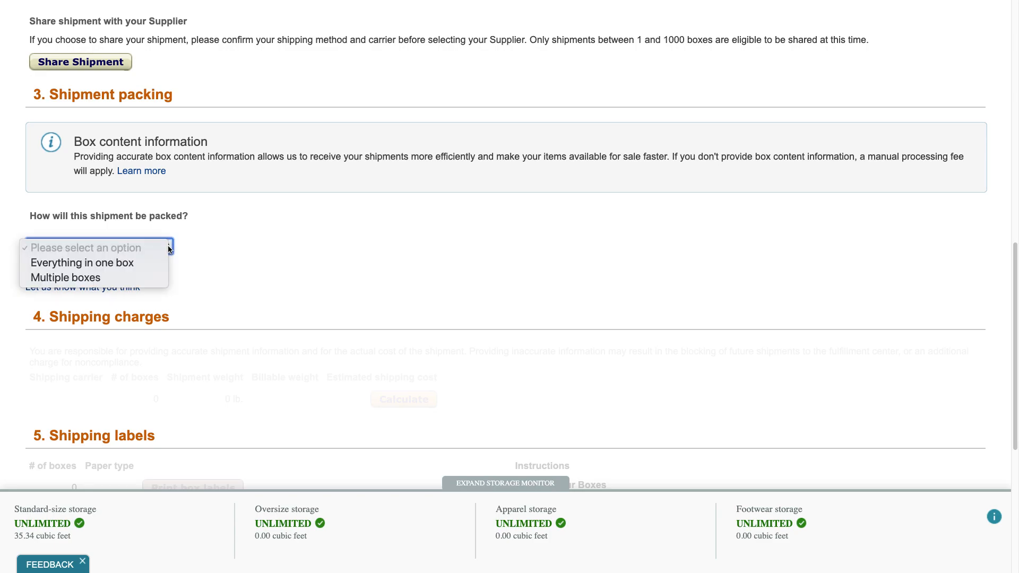
click(115, 279)
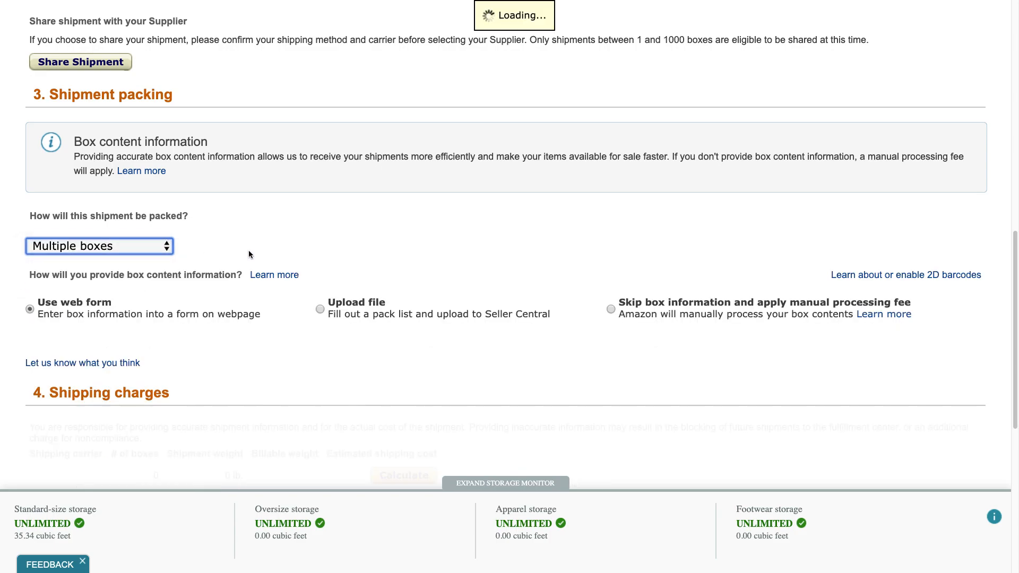
Step: Fill in the genealogy kit's box configuration with 50 units per box and 5 boxes
scroll(293, 236, down, 3)
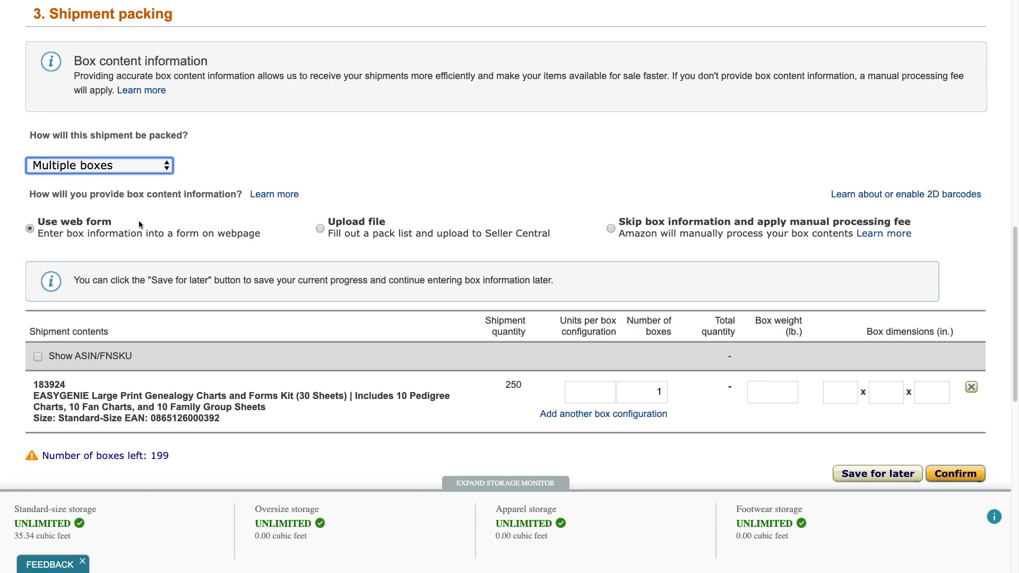
scroll(139, 221, down, 3)
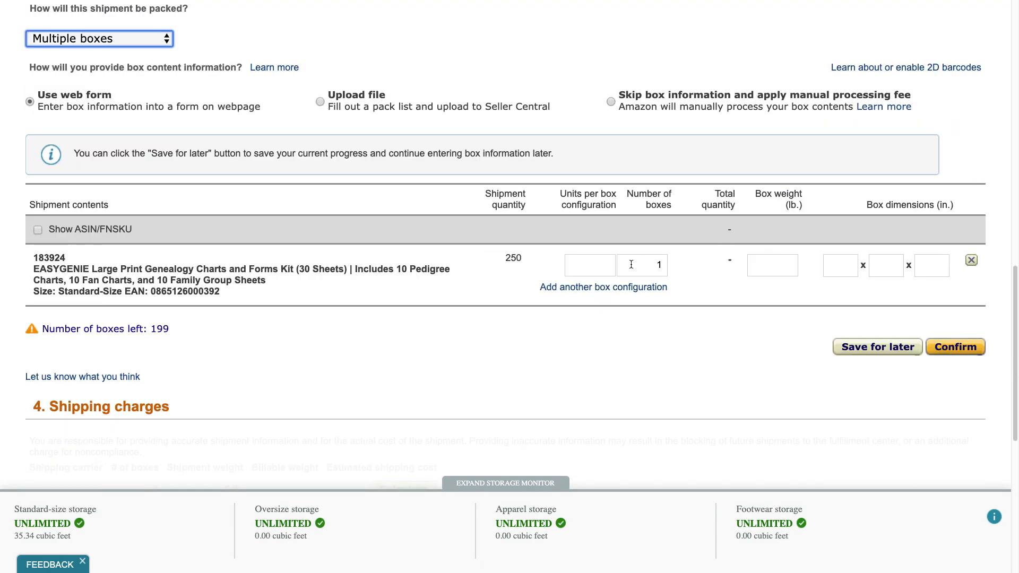
click(587, 267)
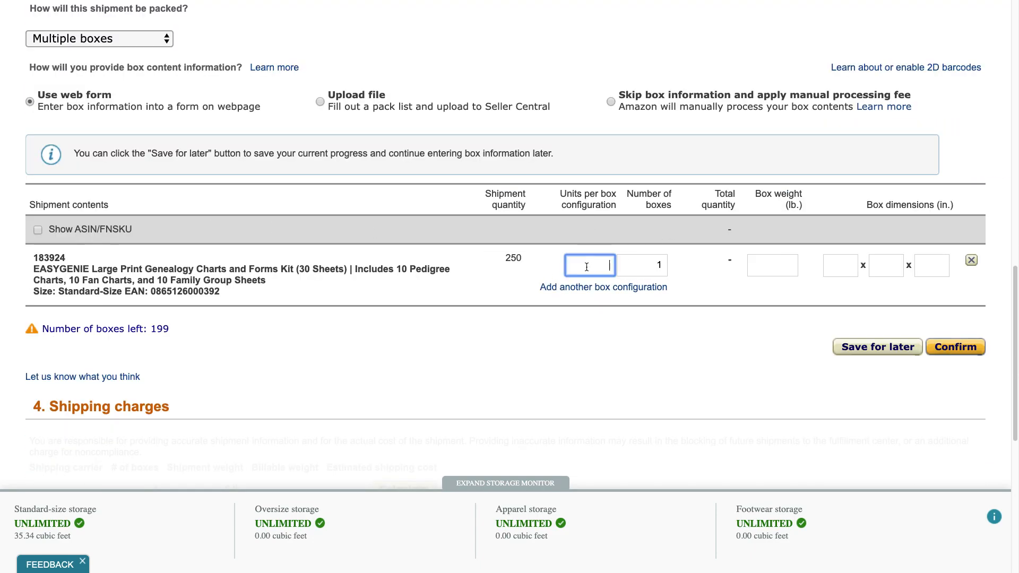
text(50)
key(Tab)
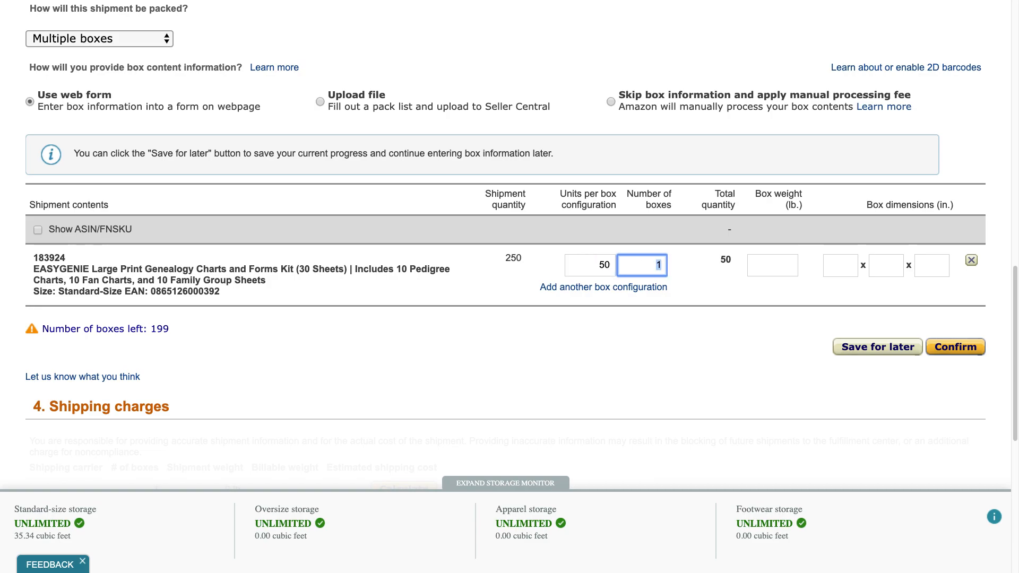
text(5)
key(Tab)
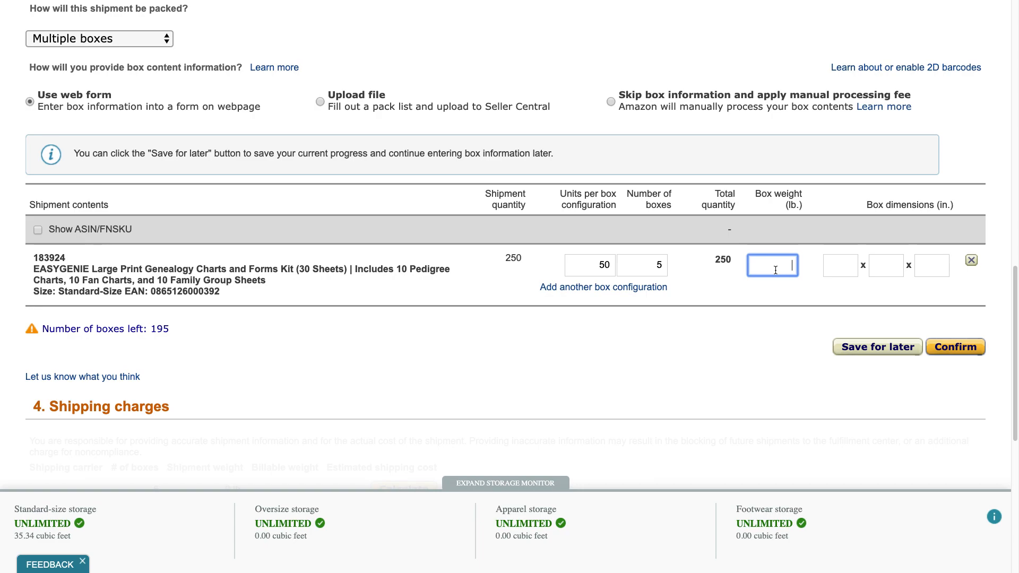
Step: Set the box weight to 27 lb and the dimensions to 12 x 10 x 10 in, and confirm the box information
text(27)
click(838, 269)
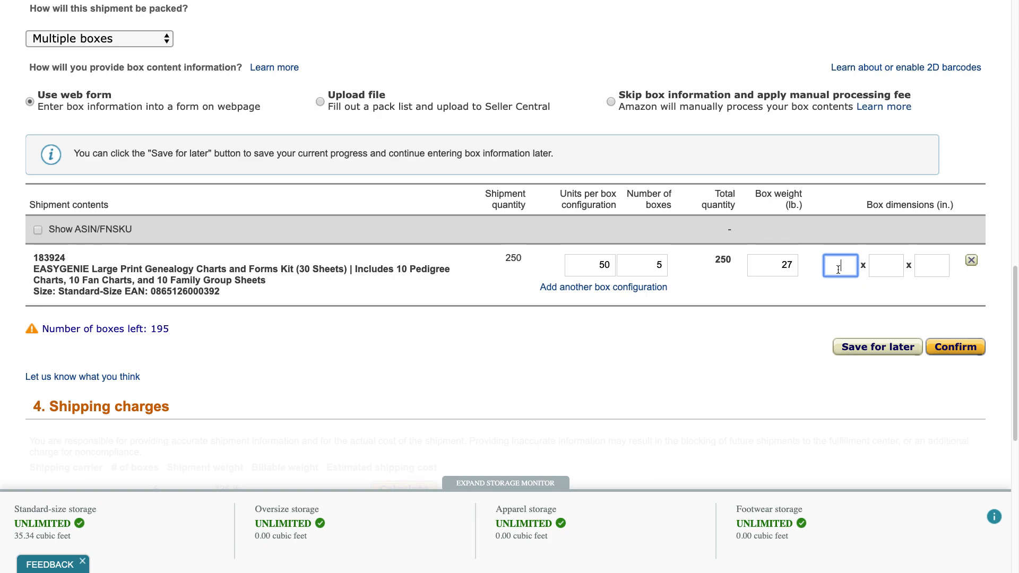
text(12)
key(Tab)
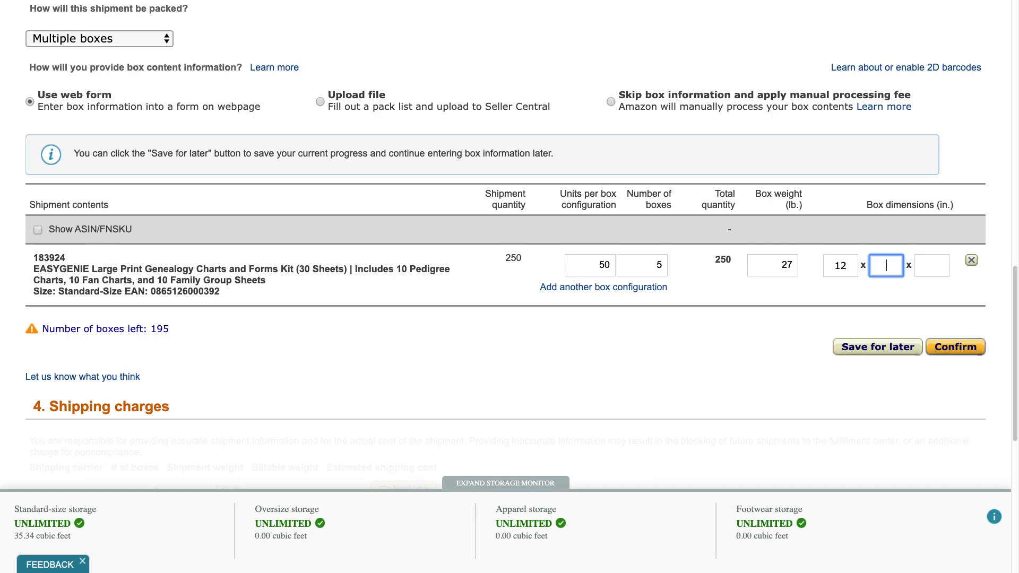
text(10)
key(Tab)
text(10)
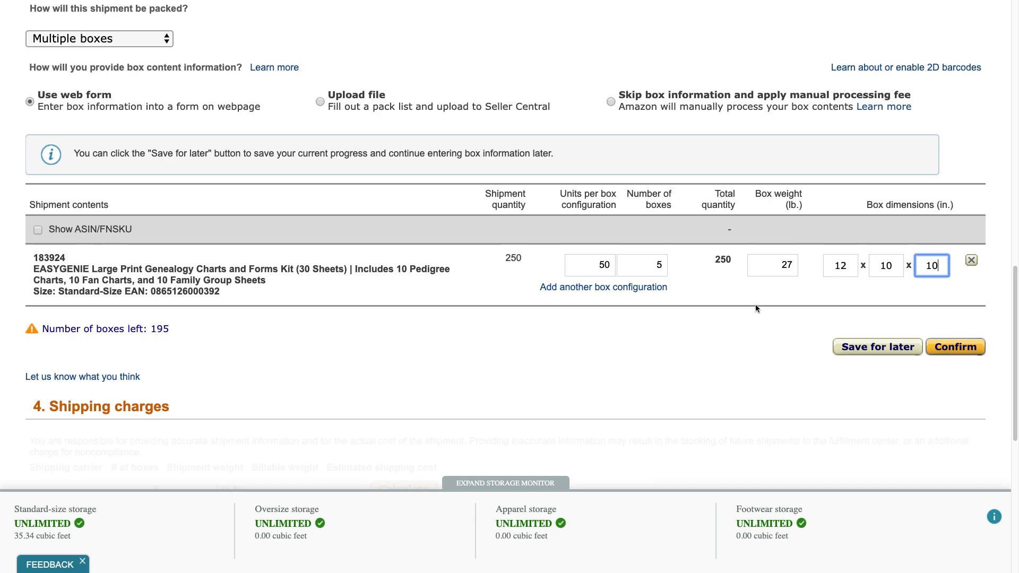
click(758, 292)
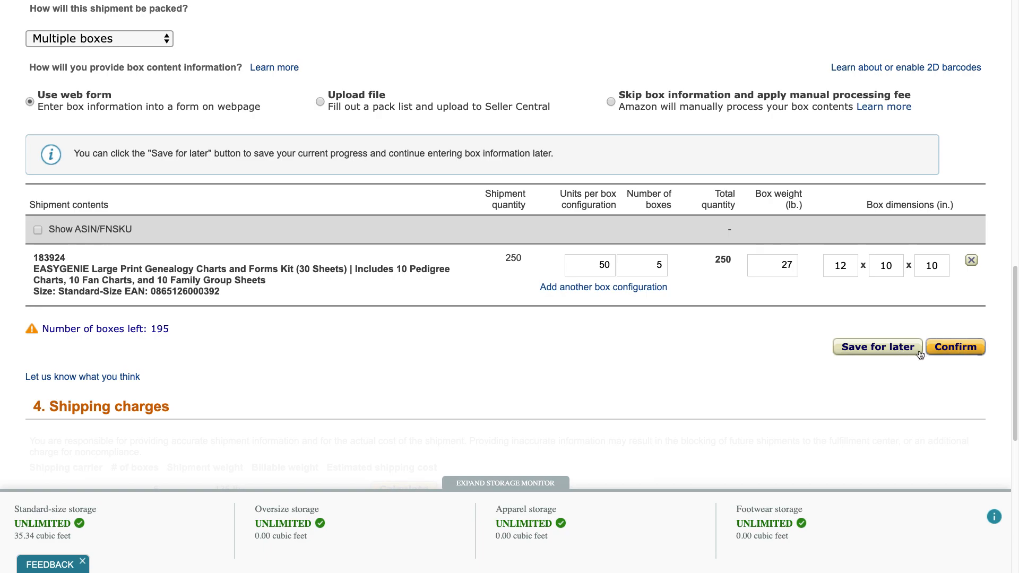
click(967, 354)
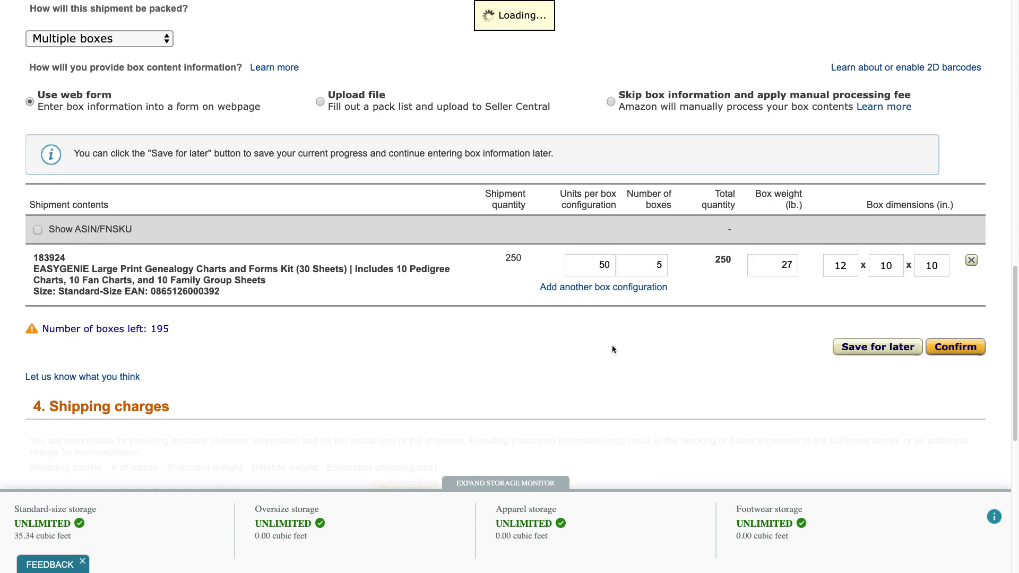
Step: Calculate the shipping charges, agree to the terms and conditions, and accept the charges
scroll(614, 342, down, 3)
scroll(613, 343, down, 2)
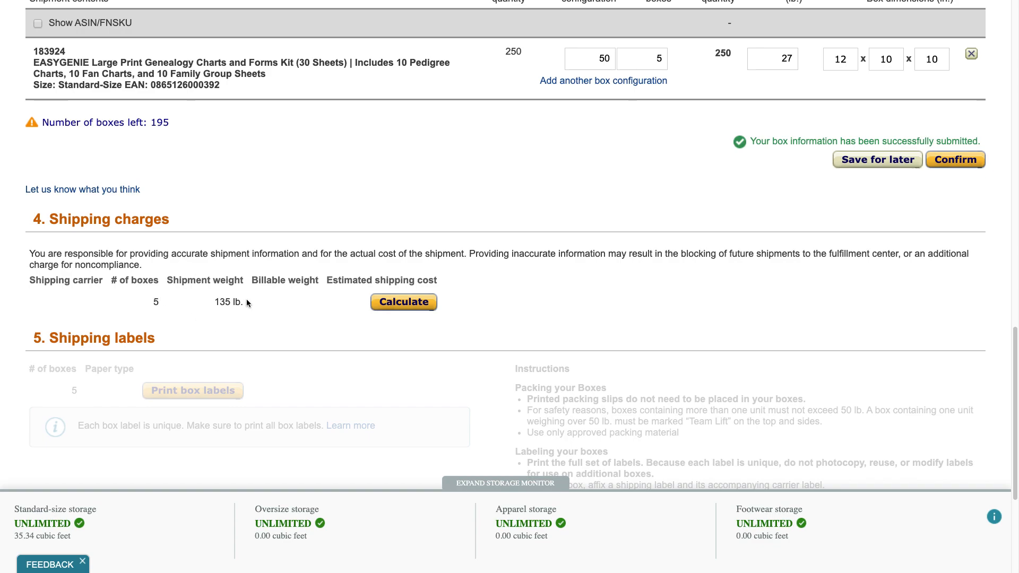
click(425, 304)
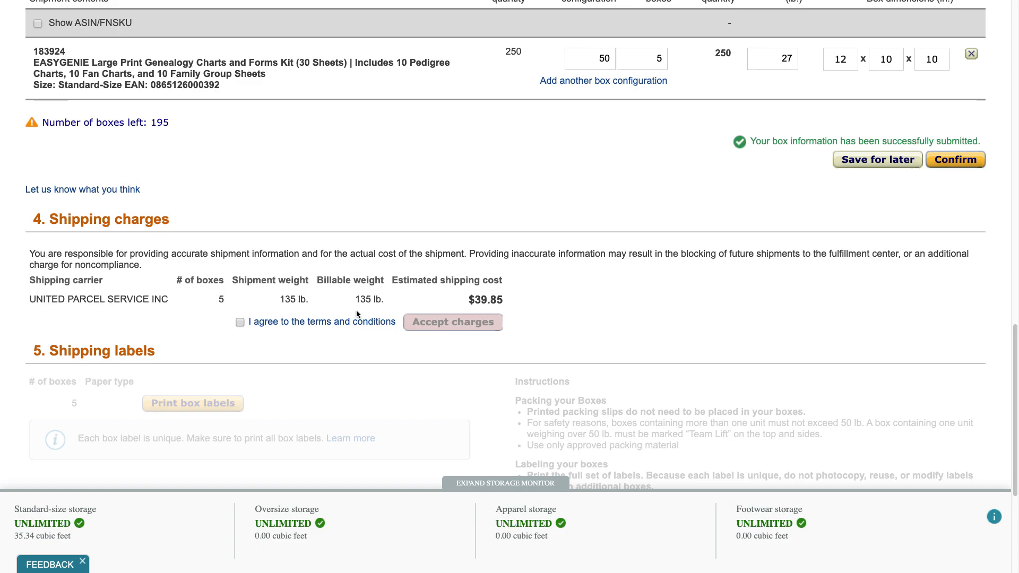
click(240, 323)
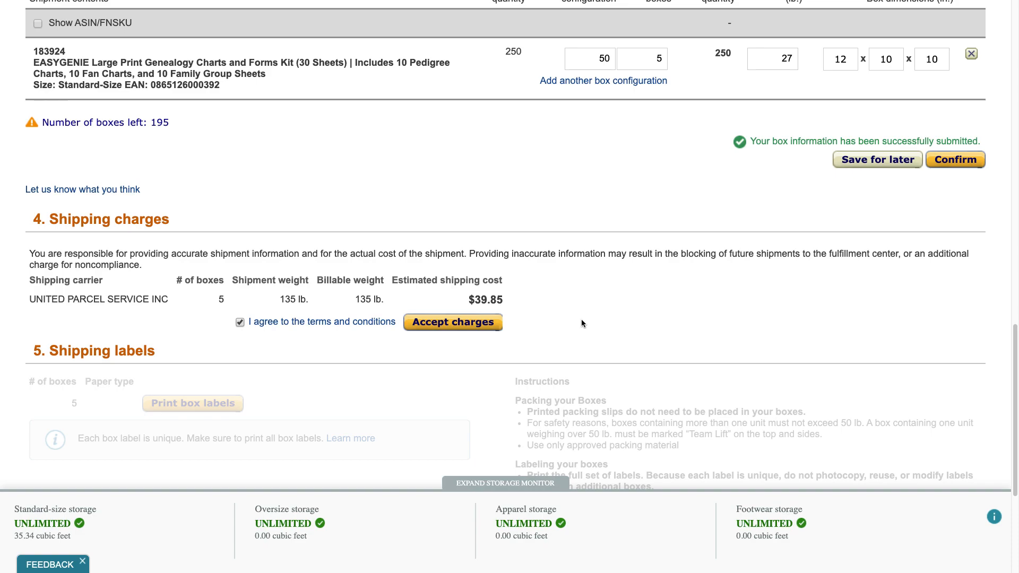
click(458, 324)
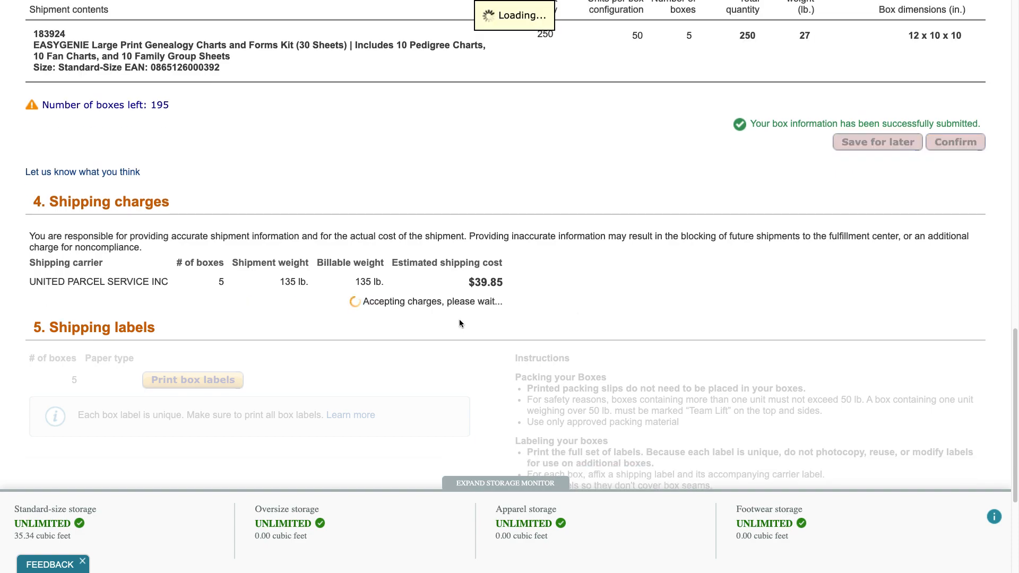
Step: Print the box labels for the shipment on 8.5" x 5.5" (US Letter) paper
scroll(460, 319, down, 2)
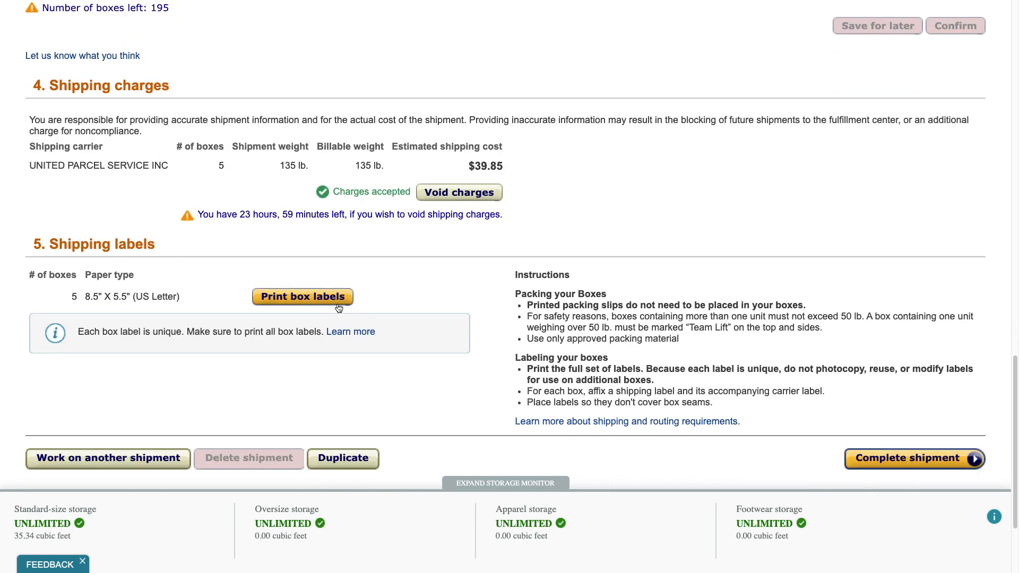
click(302, 296)
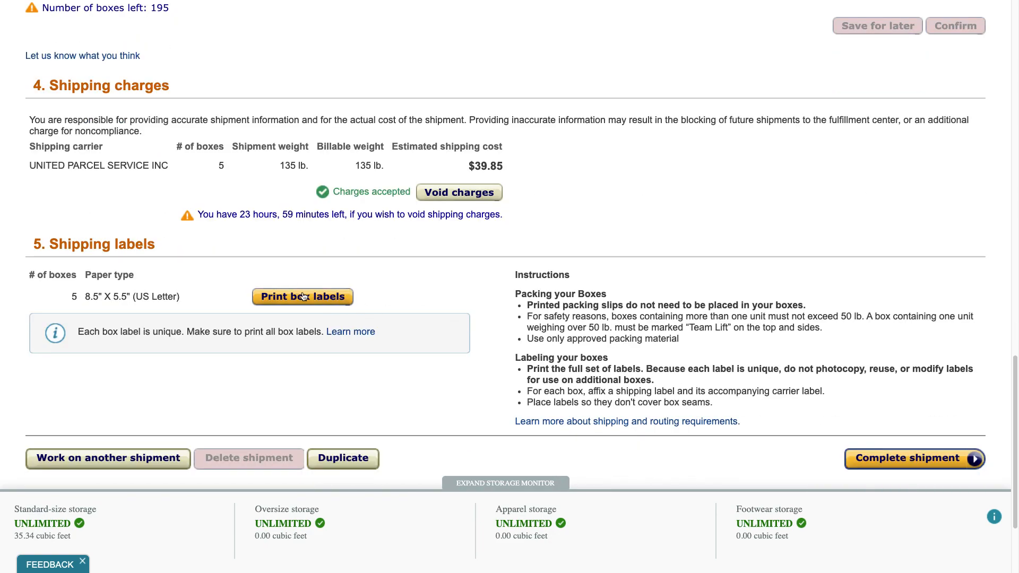